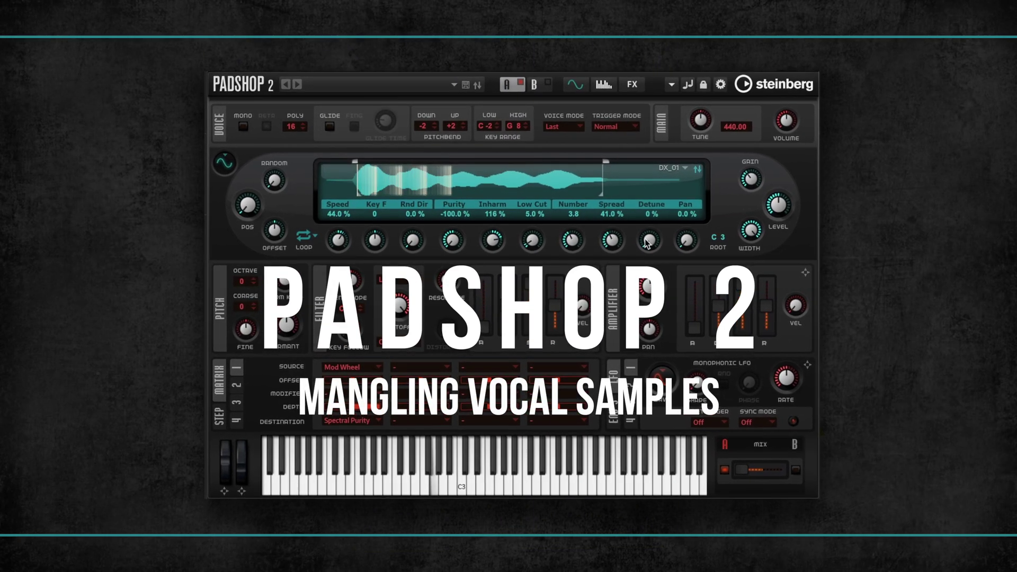
Raise the Detune knob under the spectral display to about 13%.
drag(647, 243, 656, 228)
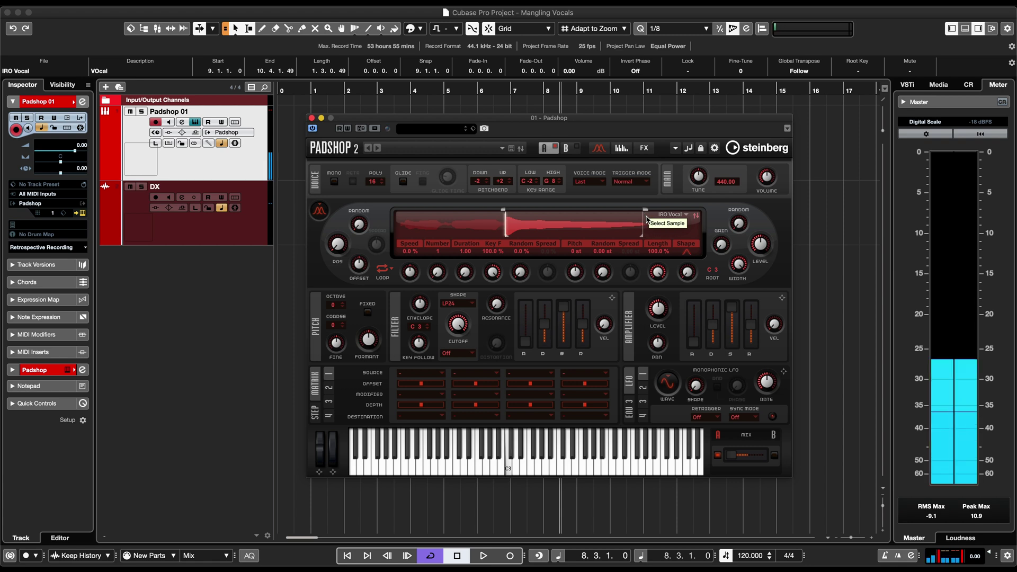
Assign the grain POS knob to a hardware controller with Learn CC.
right_click(338, 244)
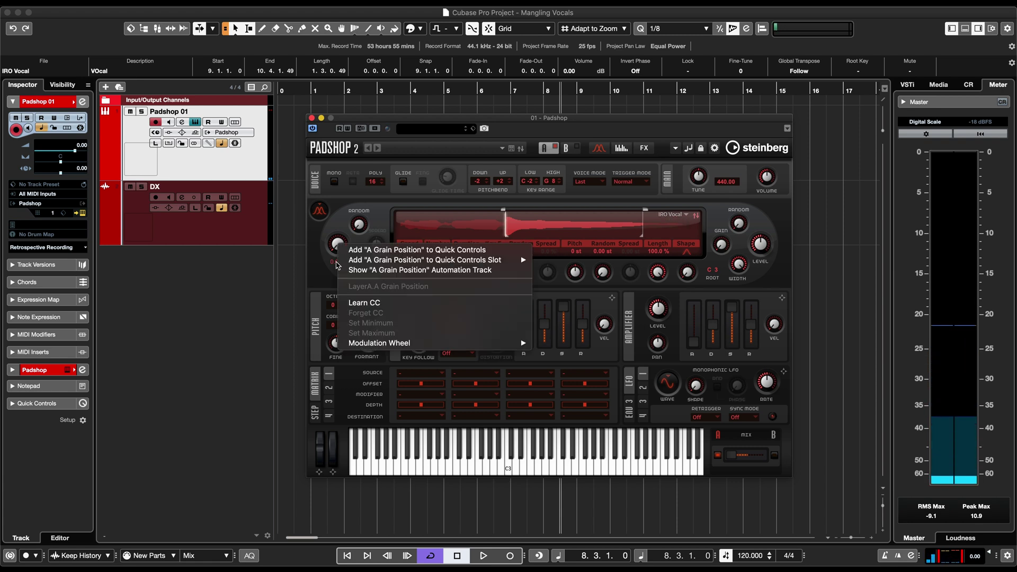
click(348, 304)
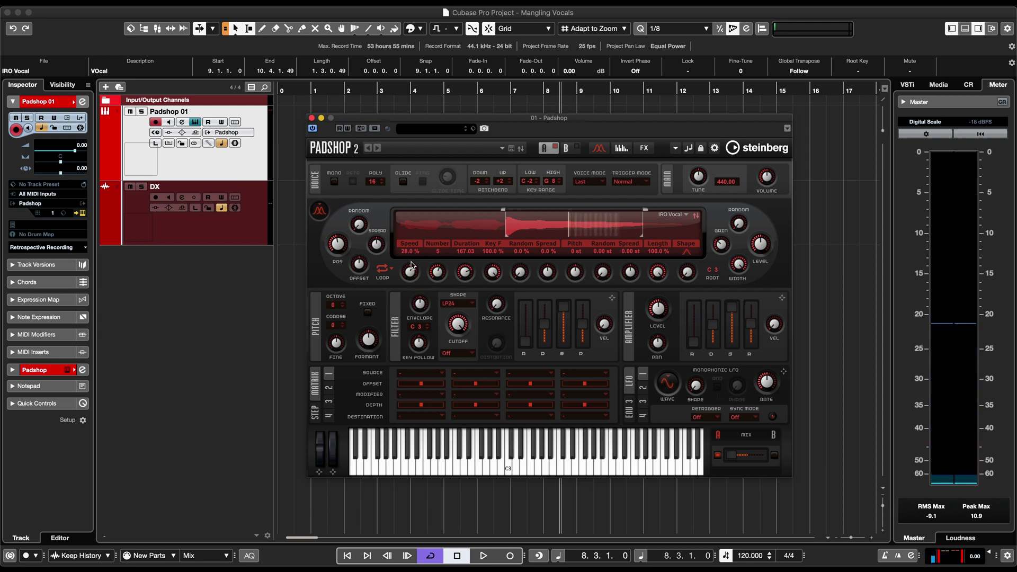
Set grain speed to 28% and switch the position loop mode to Alt.
scroll(412, 265, up, 5)
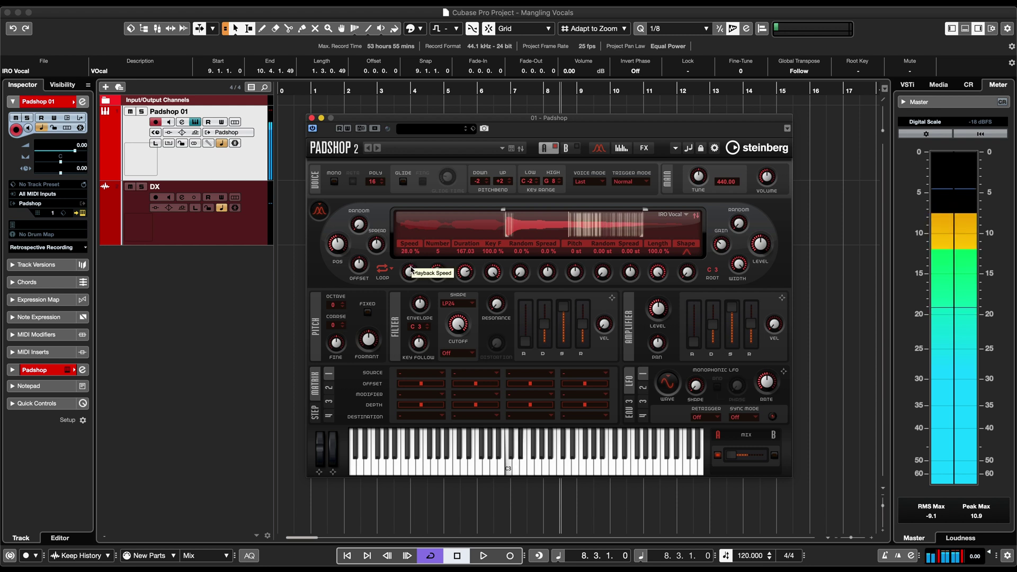
click(392, 269)
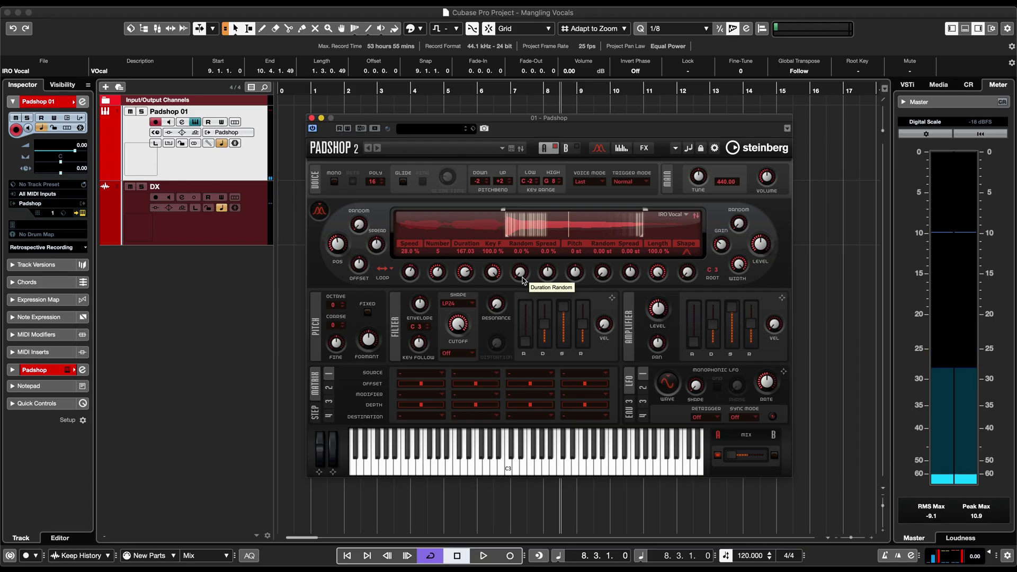
Set Duration Random to 27% and grain Position Spread to 7%.
drag(523, 255, 524, 253)
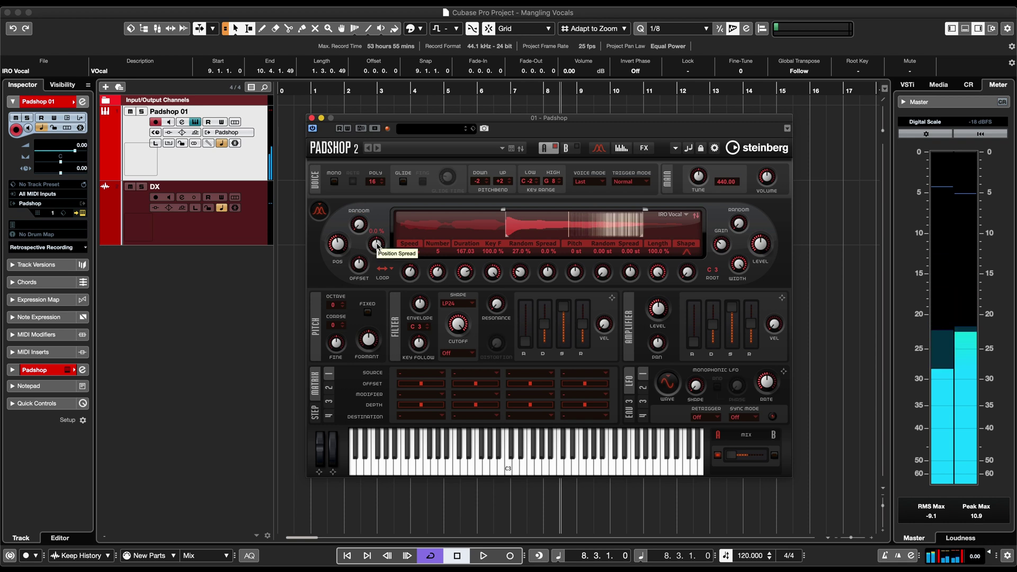
drag(377, 244, 378, 242)
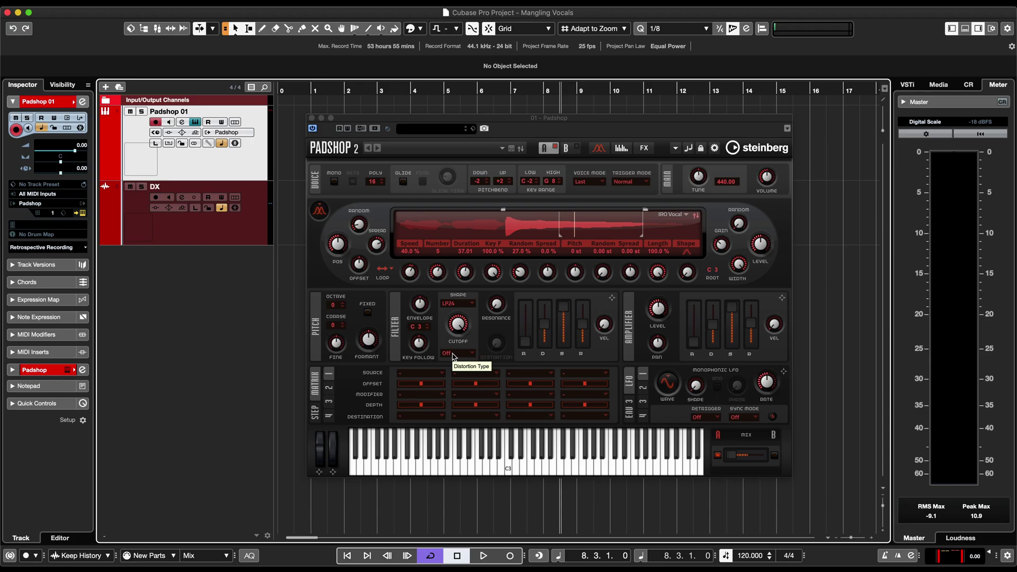
Show the filter's distortion type choices, with grain duration near 37.
click(454, 356)
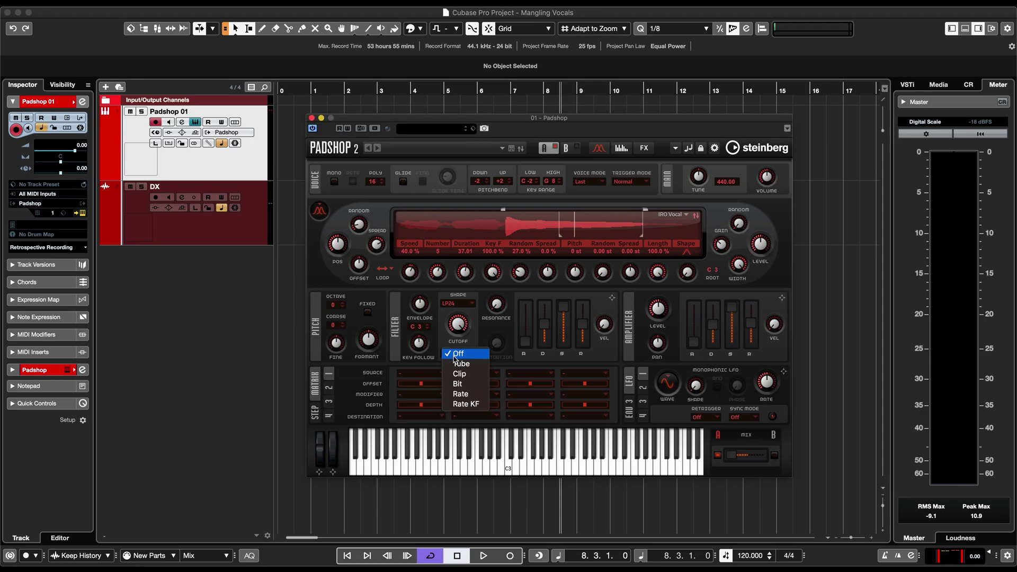
Choose Clip distortion at about 12% and raise grain Formant to 9 semitones.
click(457, 375)
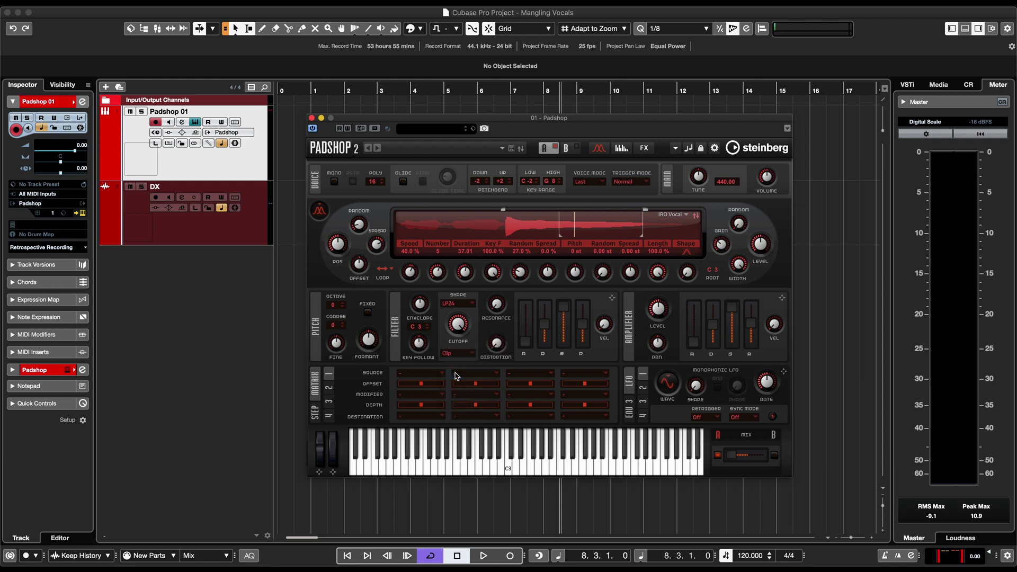
drag(494, 348, 496, 335)
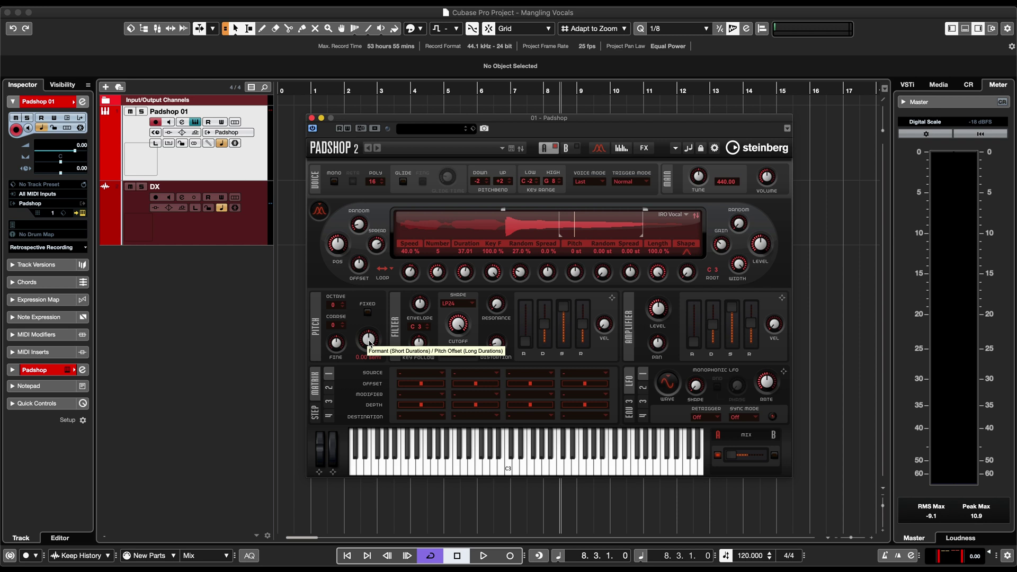
drag(370, 343, 373, 341)
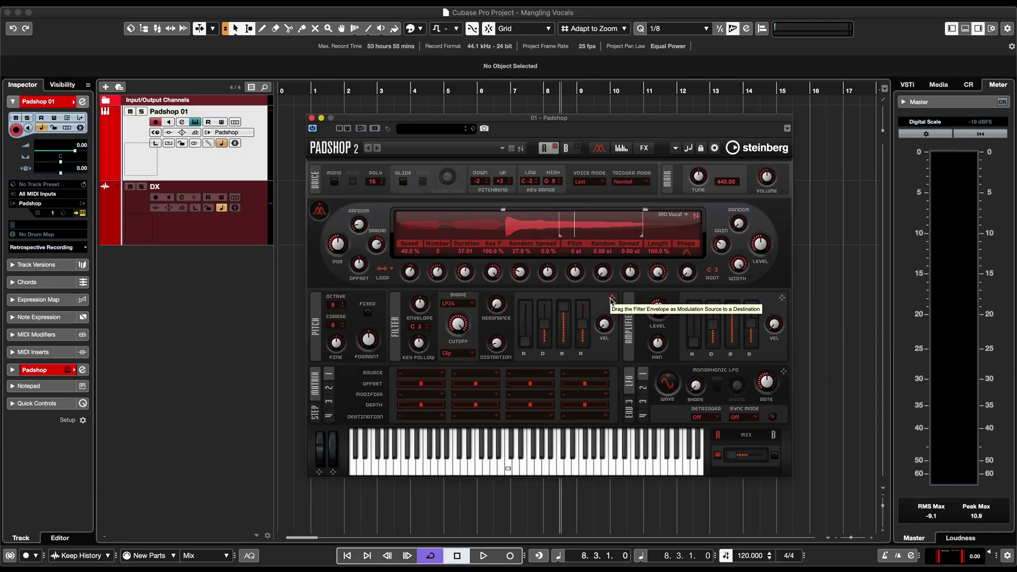
Route the filter envelope to grain Formant and shorten its Attack to about 99 ms.
drag(612, 298, 369, 339)
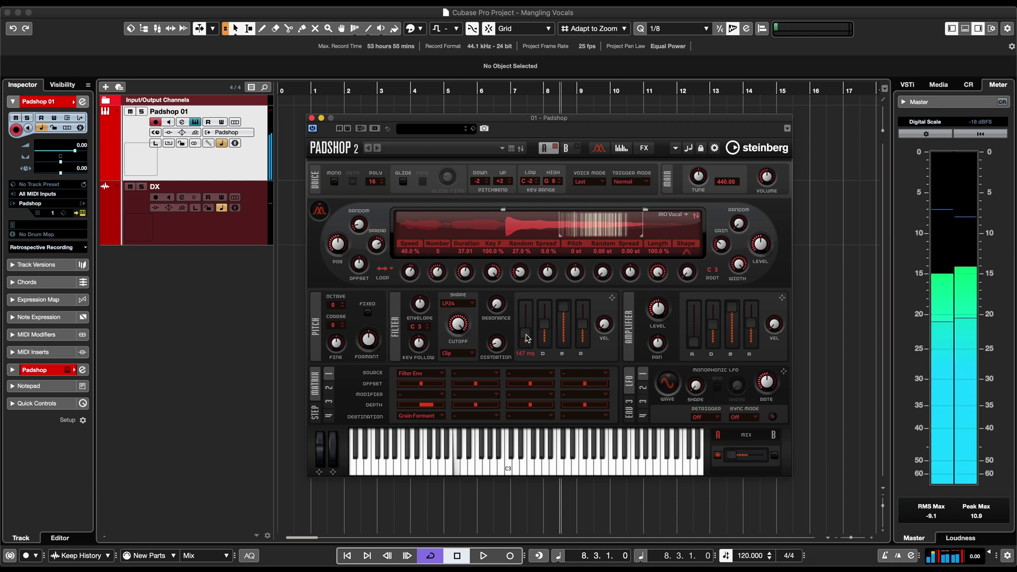
drag(528, 339, 528, 340)
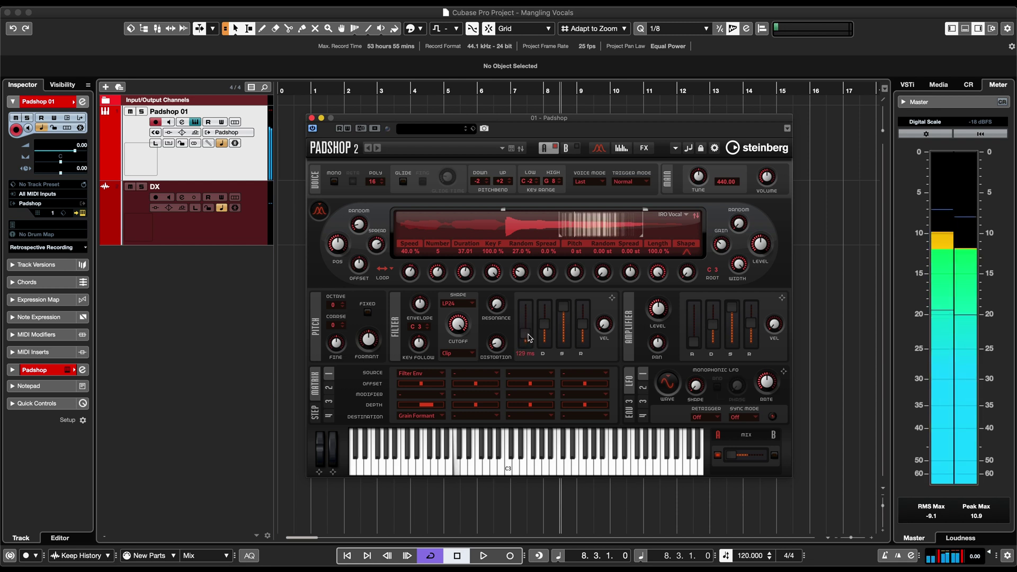
scroll(529, 338, down, 3)
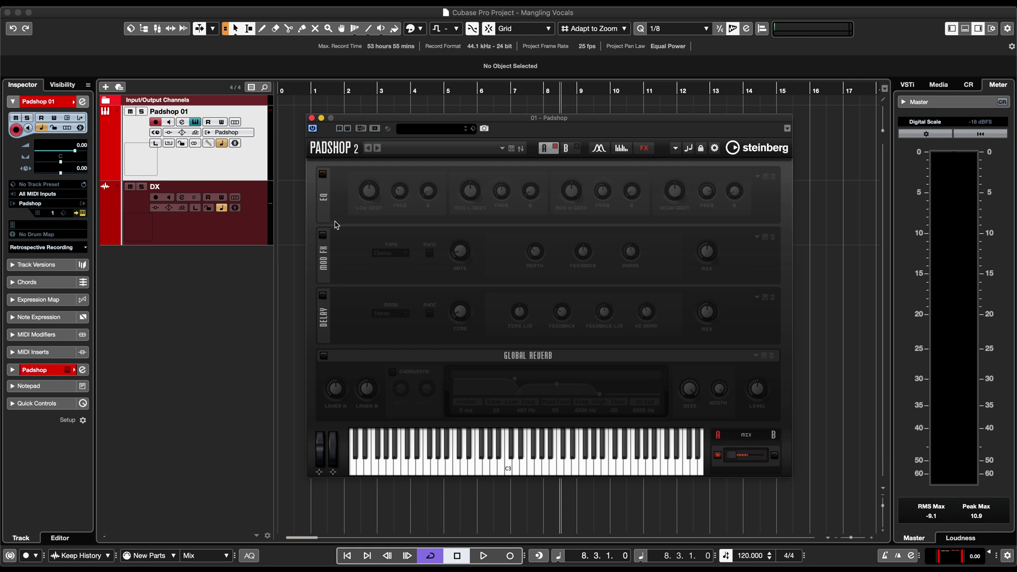
Enable the global reverb and raise its mix to about 54.5%.
click(324, 356)
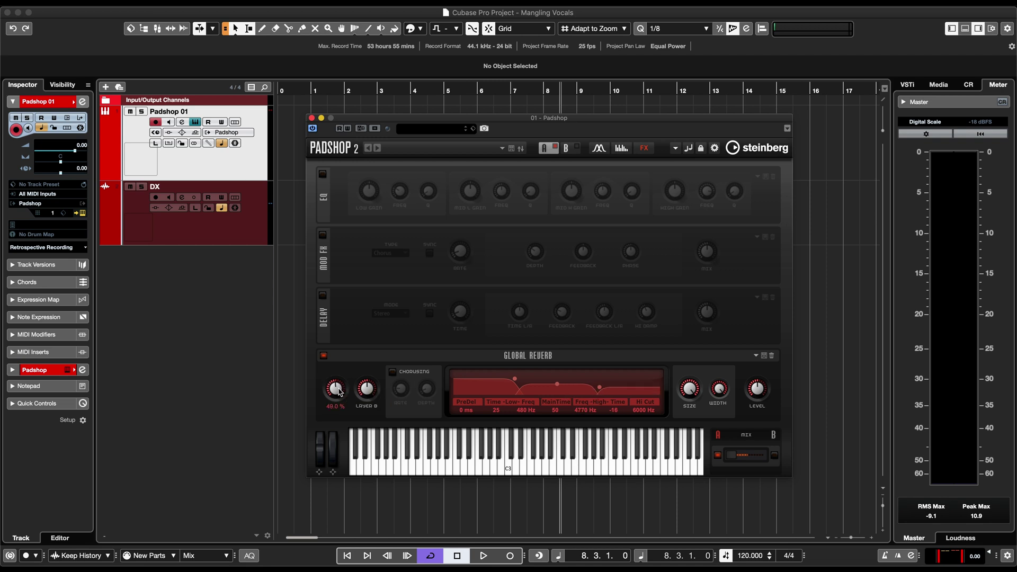
drag(333, 401, 334, 369)
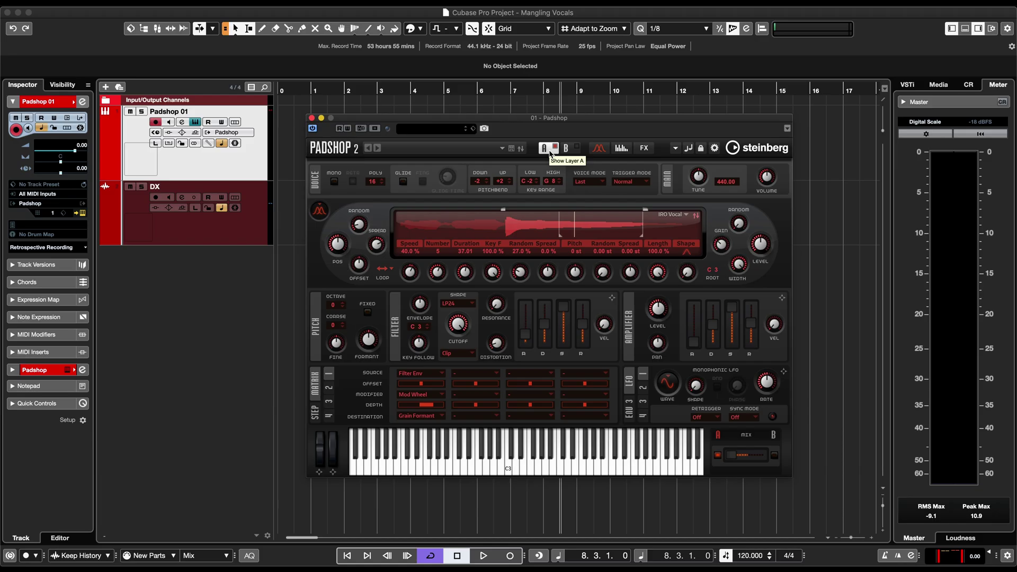
Enable layer B, switch it to Spectral mode, and set its Gain to 20.5%.
click(566, 149)
click(577, 147)
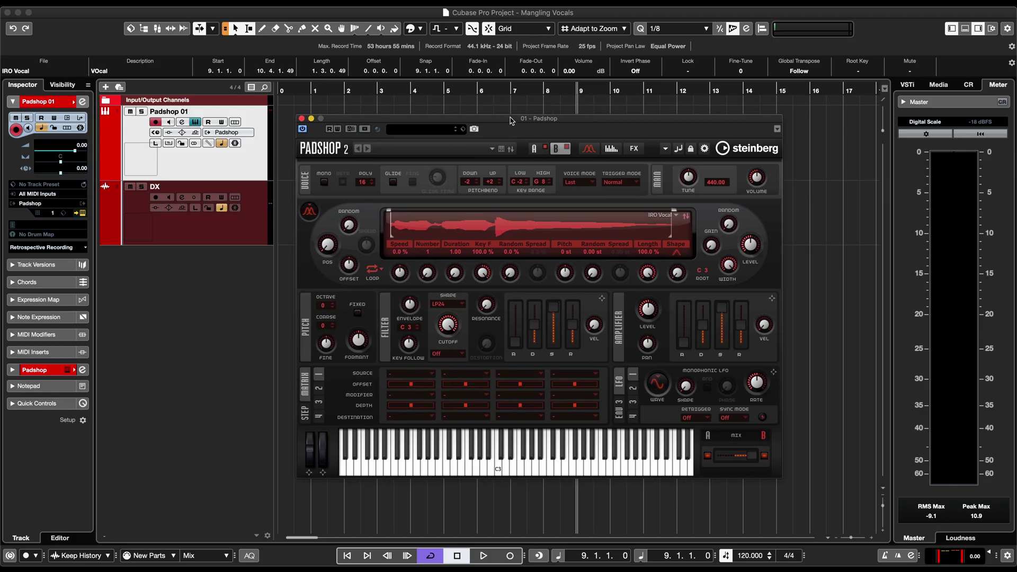
click(310, 209)
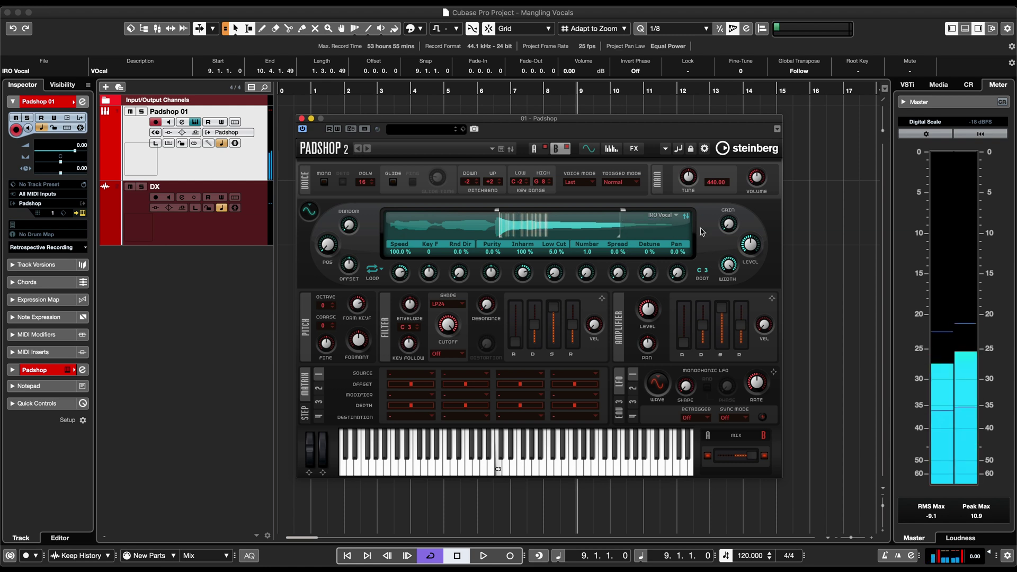
drag(726, 226, 733, 189)
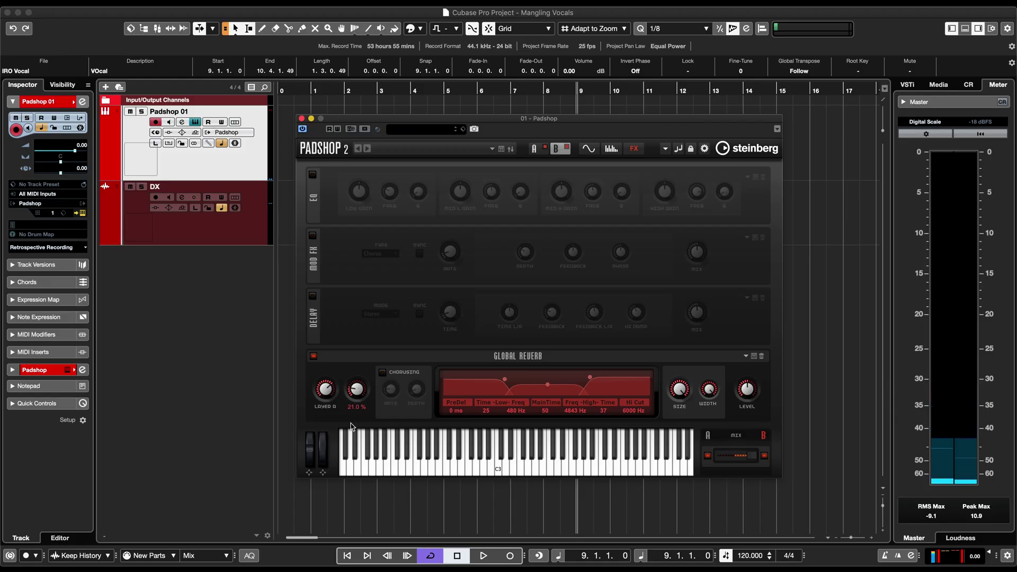
Return to layer B's Synth page and pick a new Loop mode.
click(582, 150)
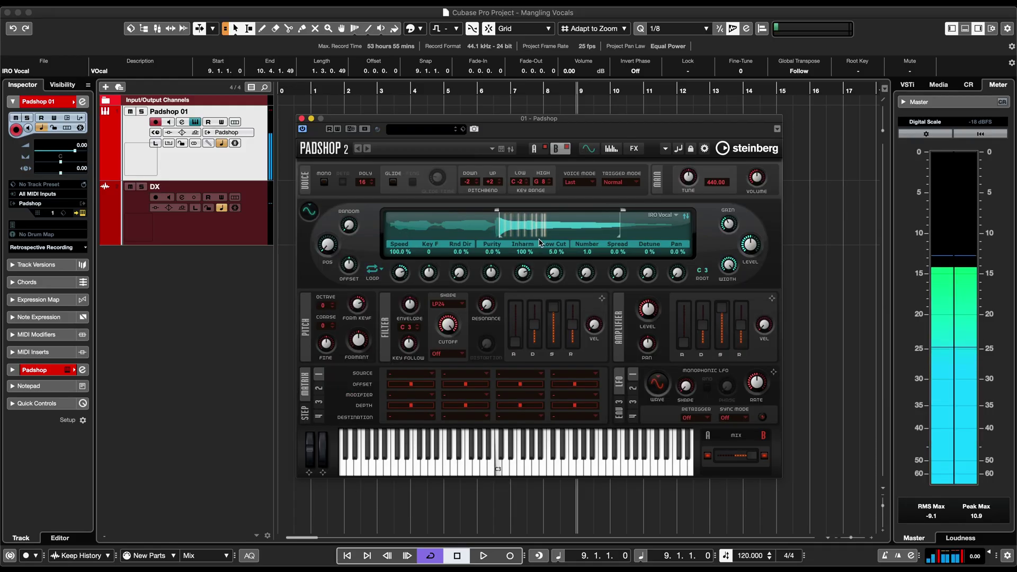
click(373, 270)
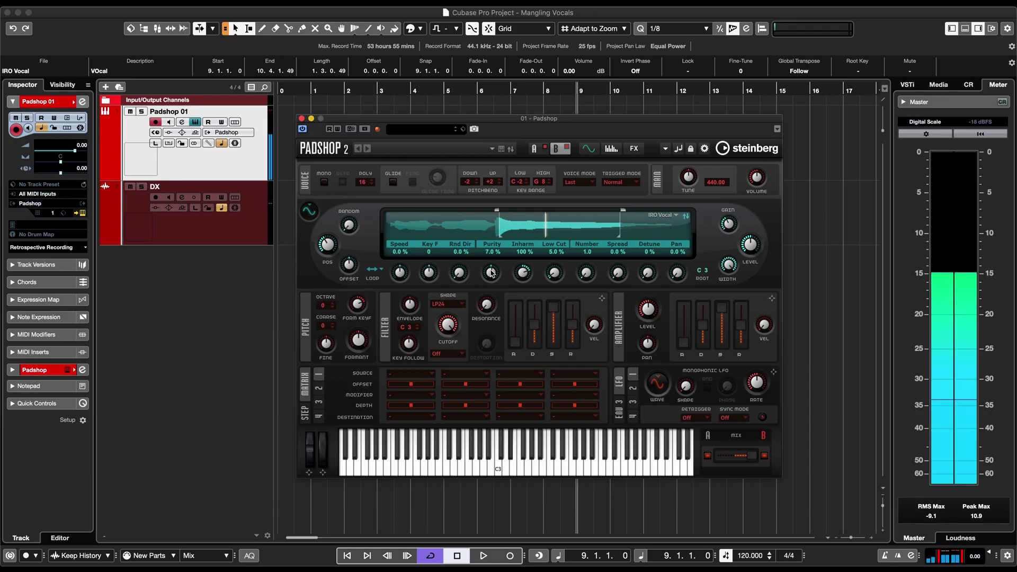
Set layer B's Purity to 46% and Low Cut to 14.5%, adjust Spread, and add -4% inharmonicity.
drag(492, 271, 525, 273)
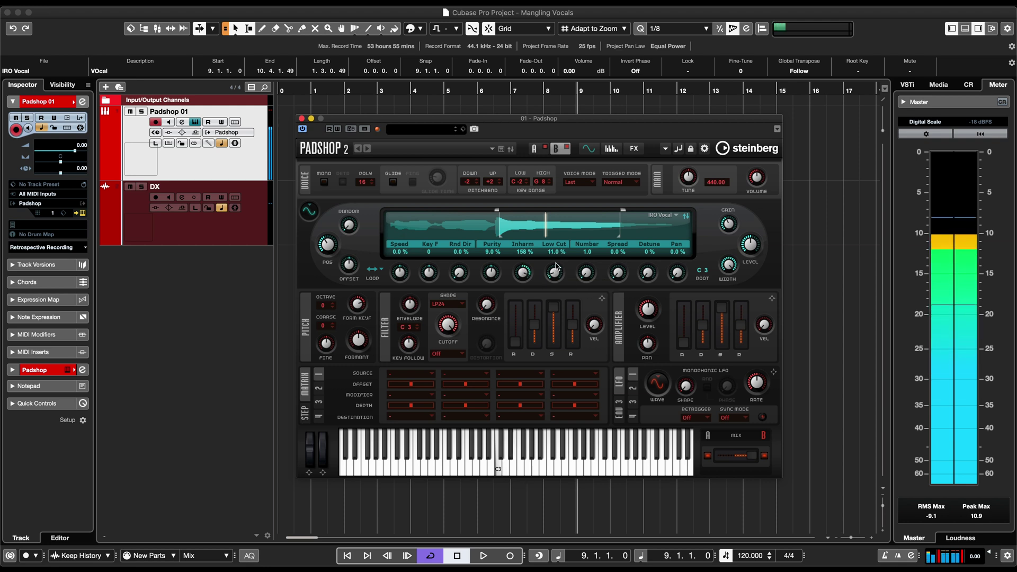
drag(557, 264, 587, 275)
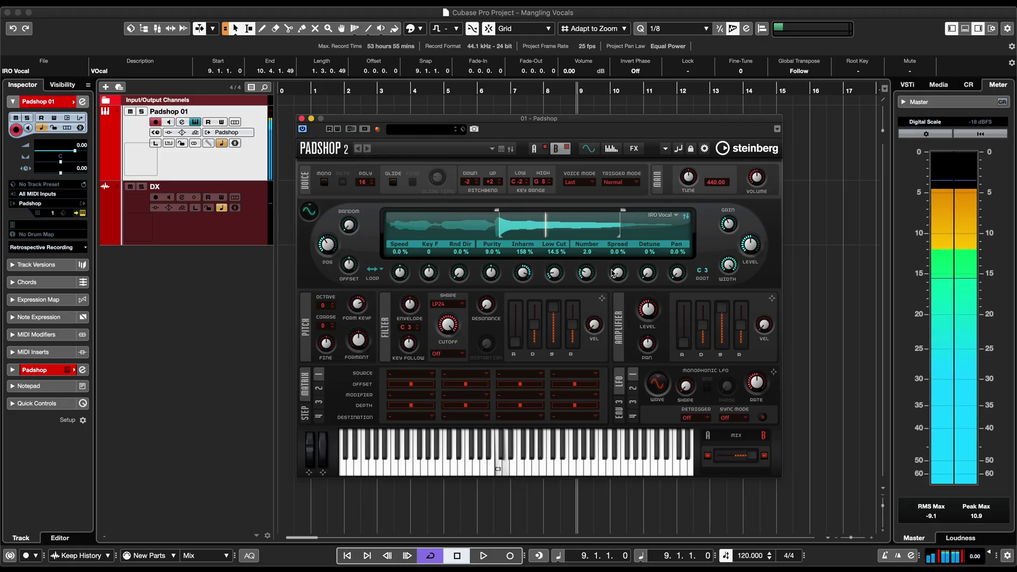
drag(616, 272, 620, 247)
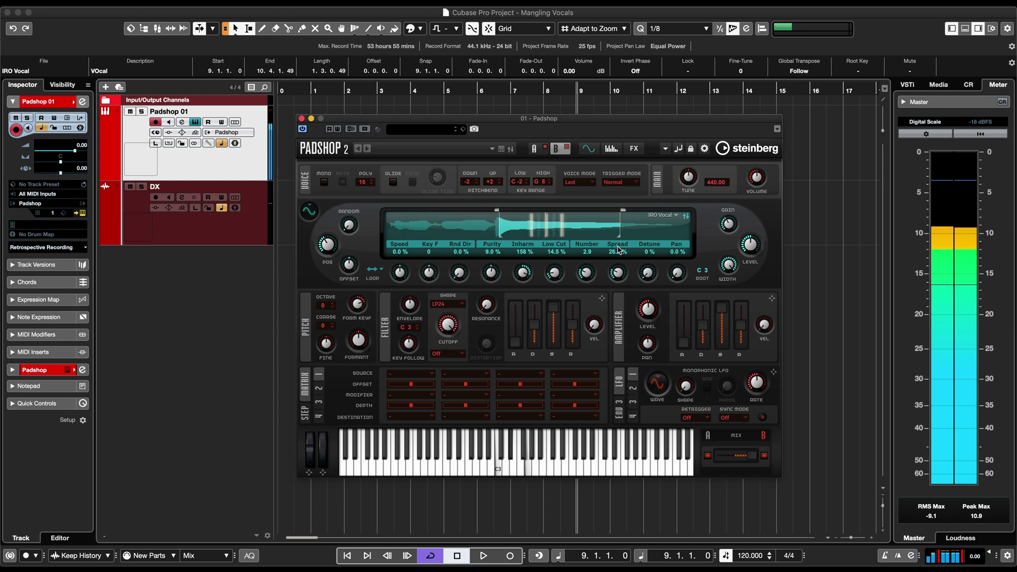
drag(619, 255, 617, 268)
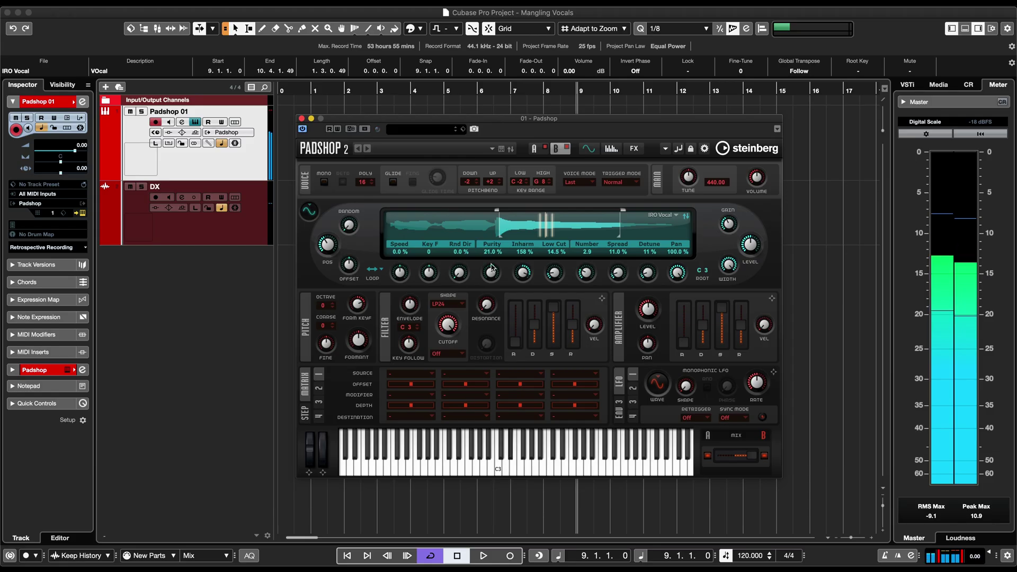
drag(492, 261, 492, 259)
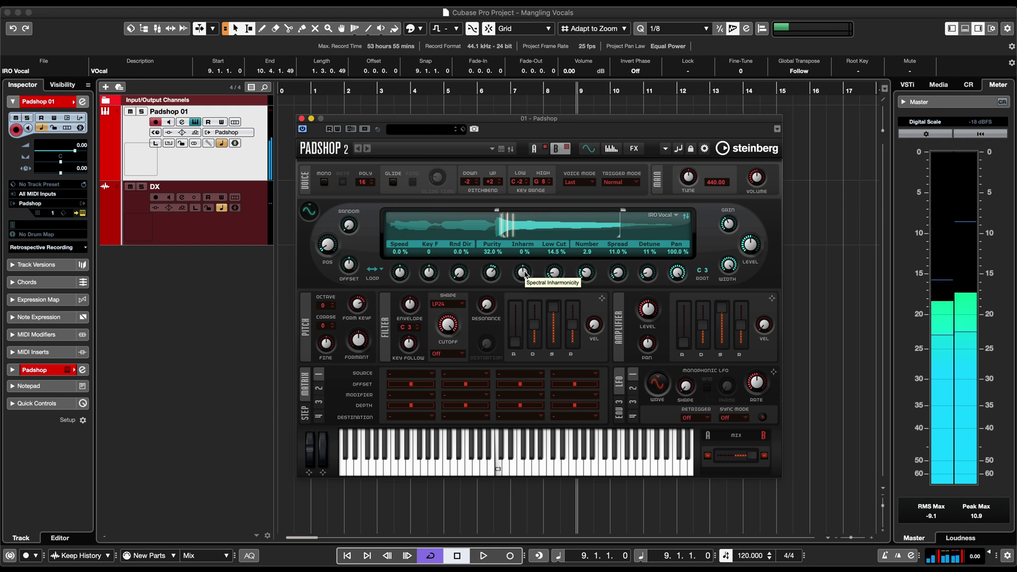
drag(524, 274, 525, 273)
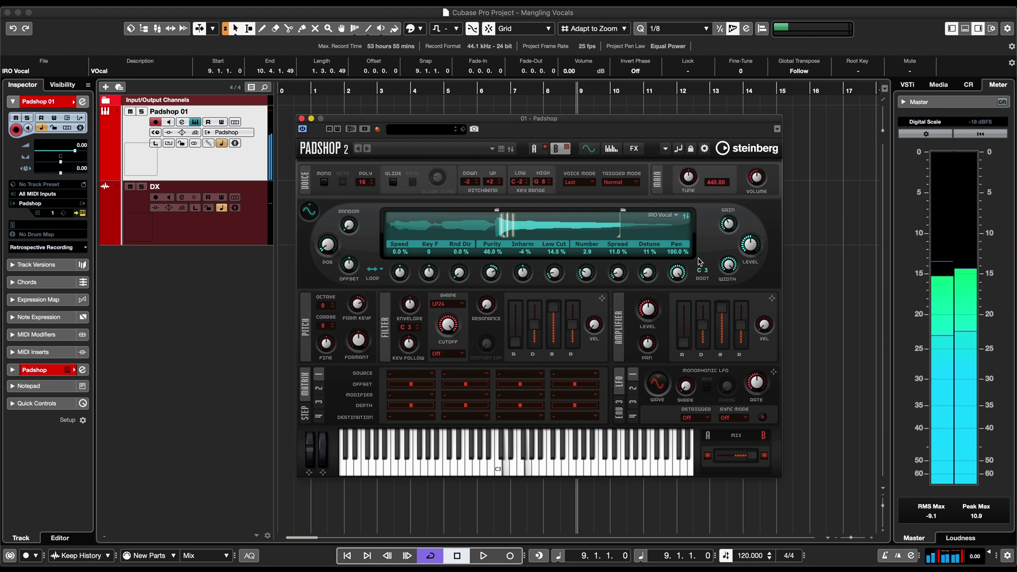
Nudge layer B's gain up, set Random Direction to 28.5% and Random Position to about 39%.
drag(729, 218, 728, 213)
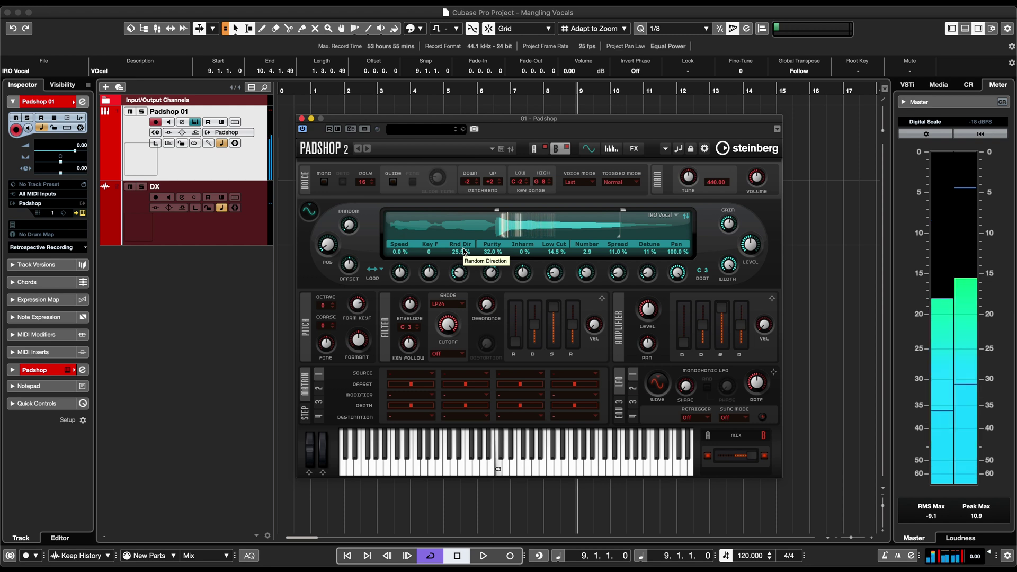
scroll(459, 270, up, 1)
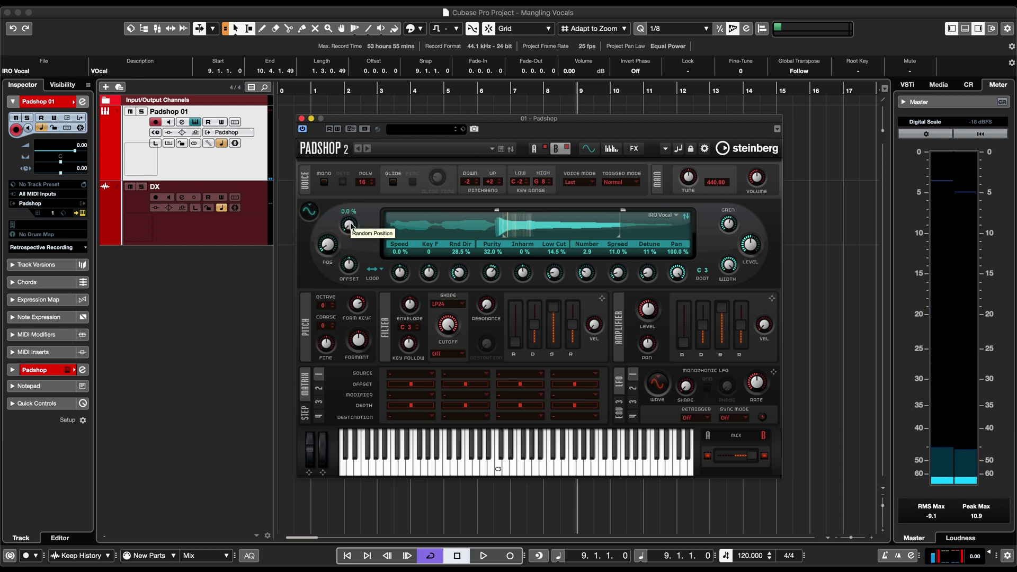
drag(354, 206, 355, 190)
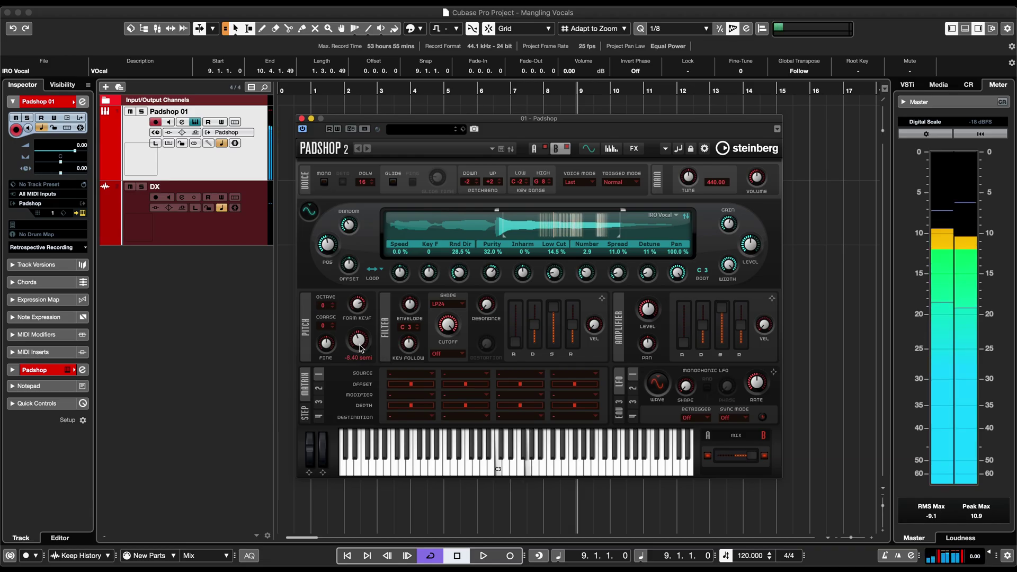
Lower the Fine pitch knob until layer B reads about -27.00 semitones.
scroll(359, 354, down, 2)
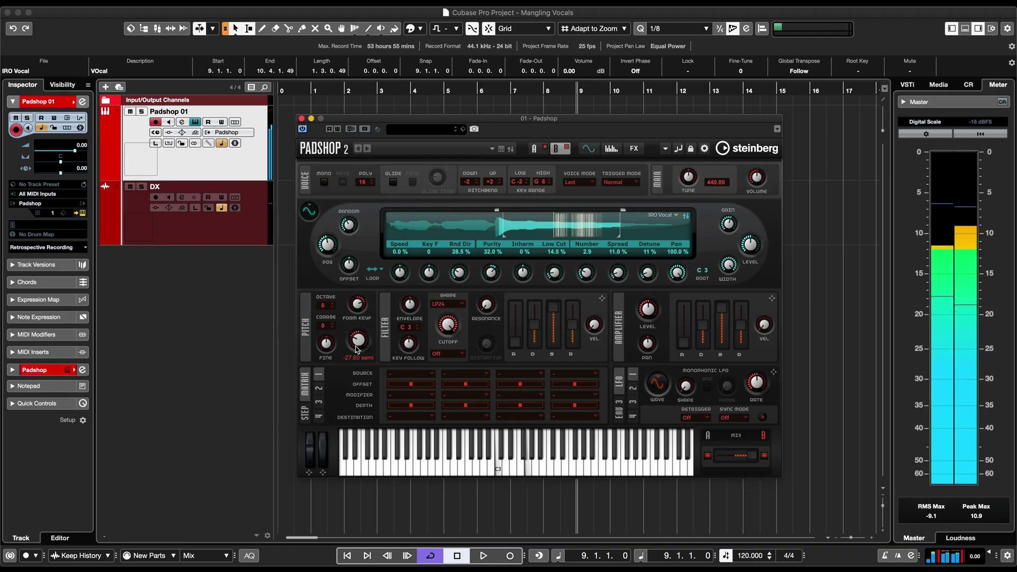
Raise layer B's pitch back up, set grain Number 2.5 and Spread 15%, and pull Purity to -40%.
drag(356, 367, 359, 332)
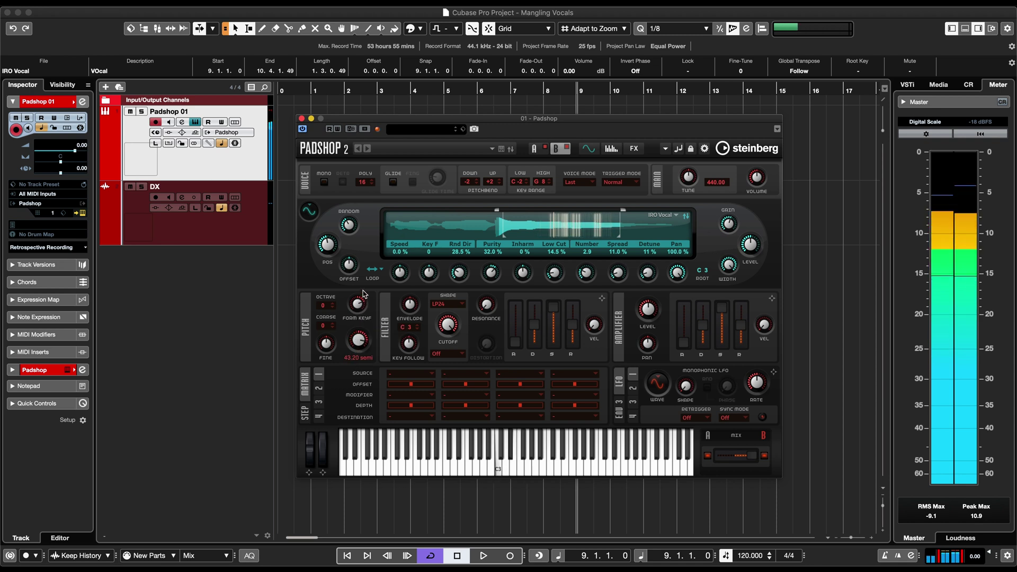
drag(360, 343, 361, 337)
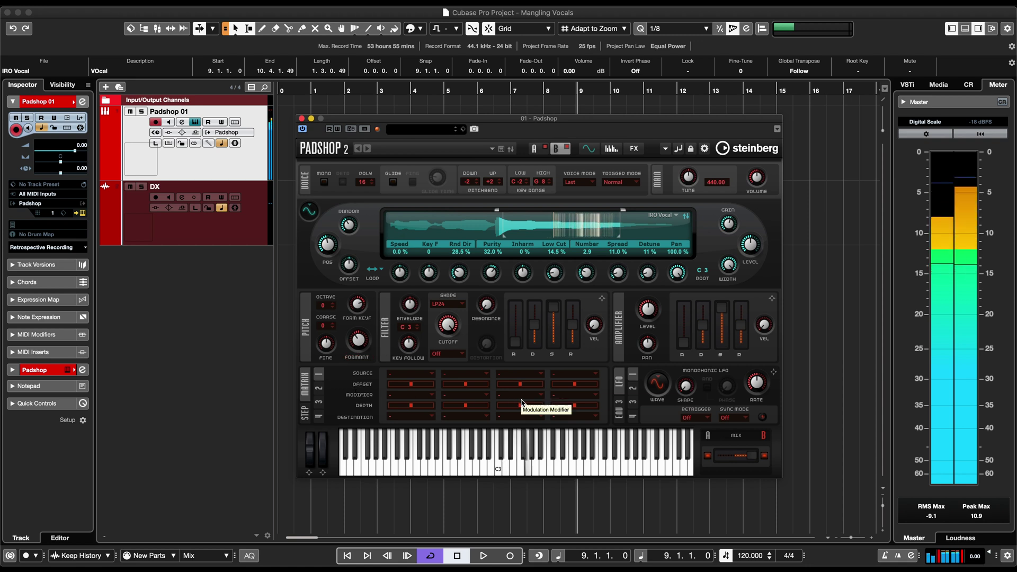
drag(586, 272, 588, 261)
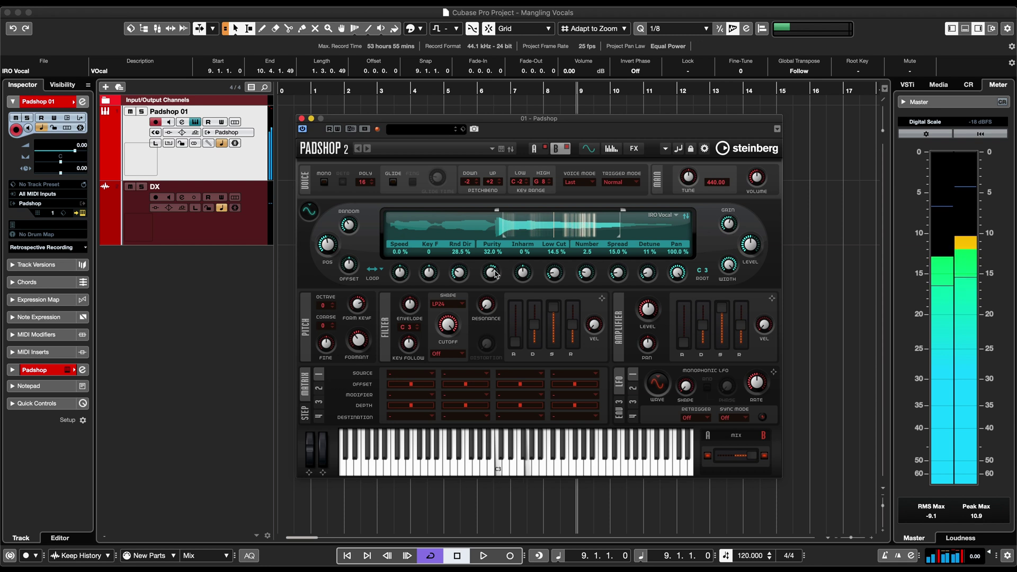
drag(490, 301, 488, 256)
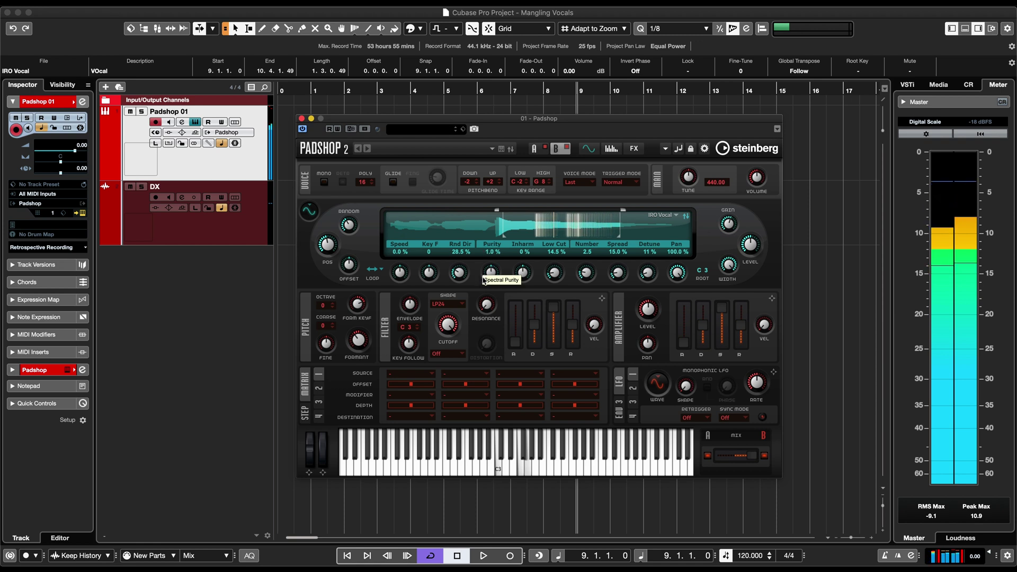
drag(484, 281, 485, 263)
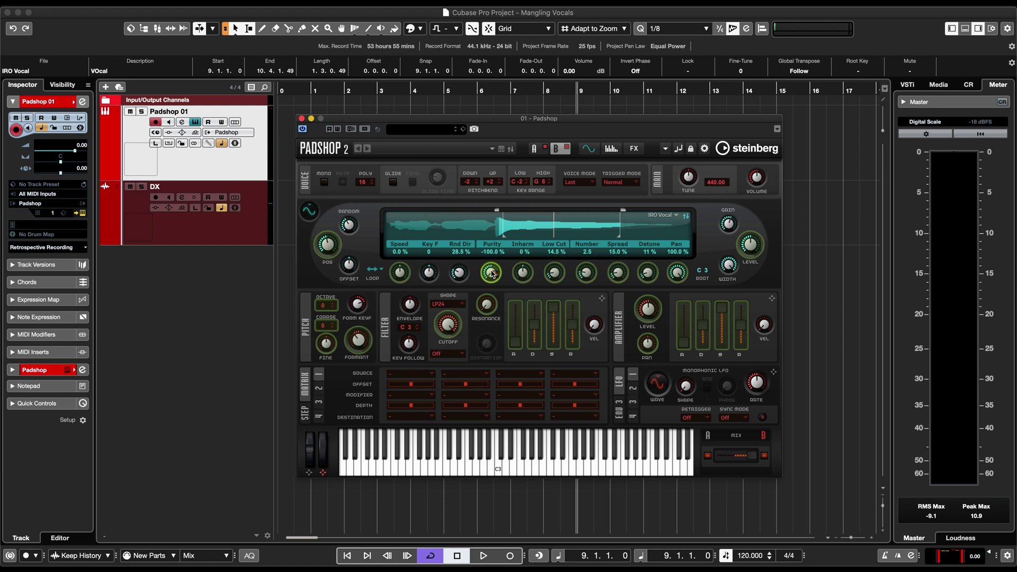
Quick-assign the mod wheel to layer B's spectral Purity in Matrix slot 1.
click(492, 273)
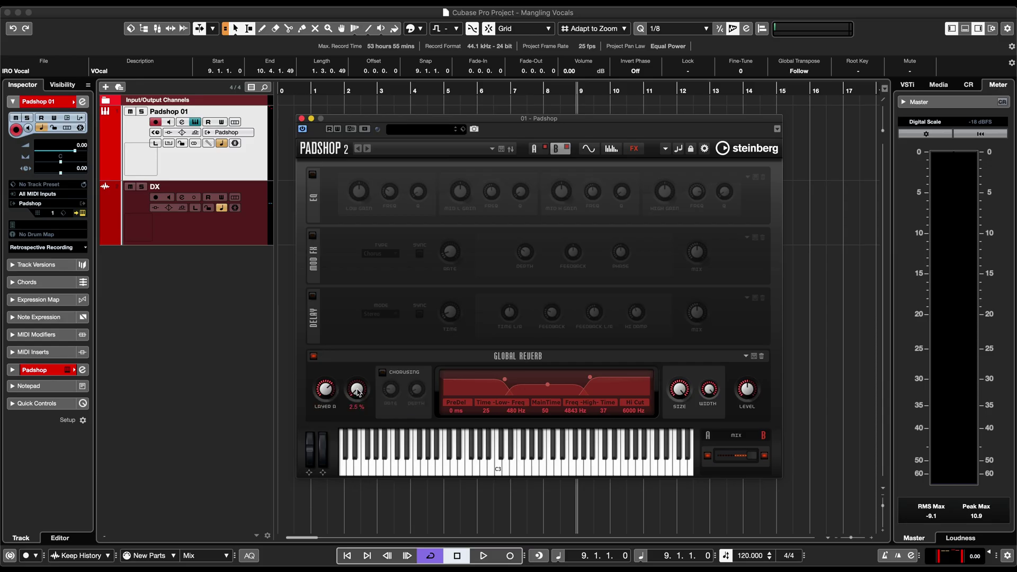
Raise layer A's Global Reverb send to about 14.5%.
drag(357, 386, 356, 377)
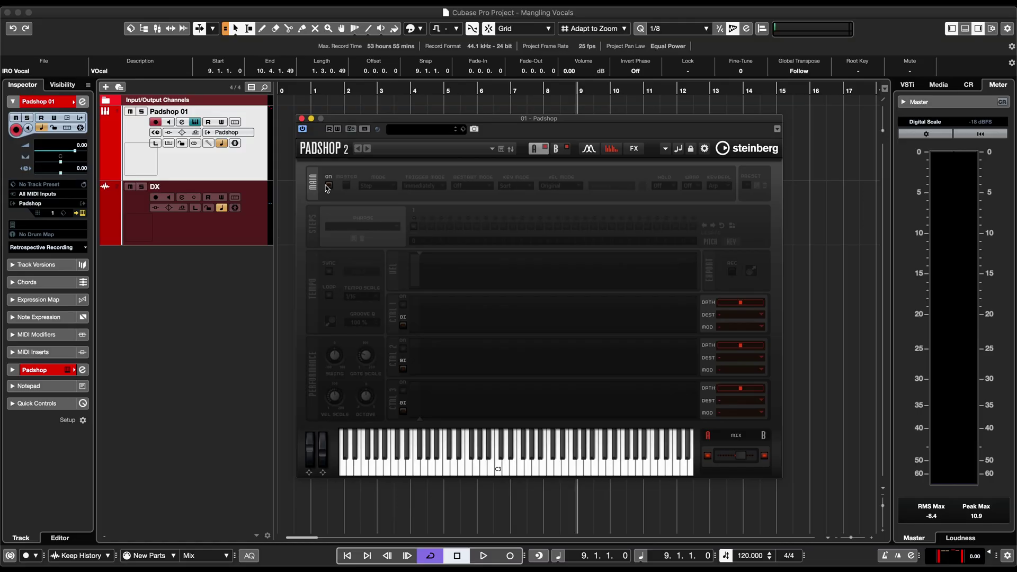
Turn on layer A's arpeggiator, then select layer B and turn on its arpeggiator.
click(328, 186)
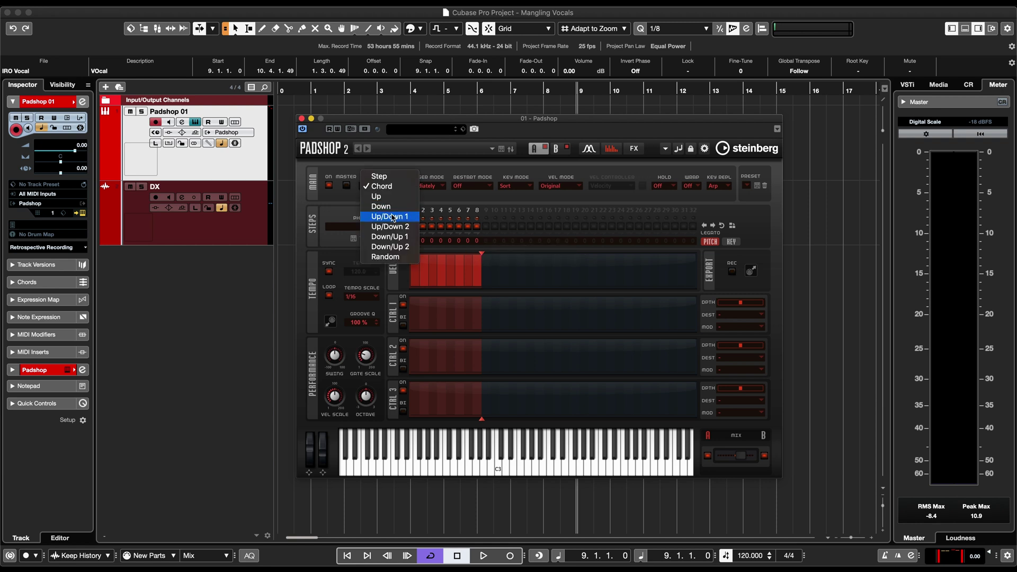
click(556, 149)
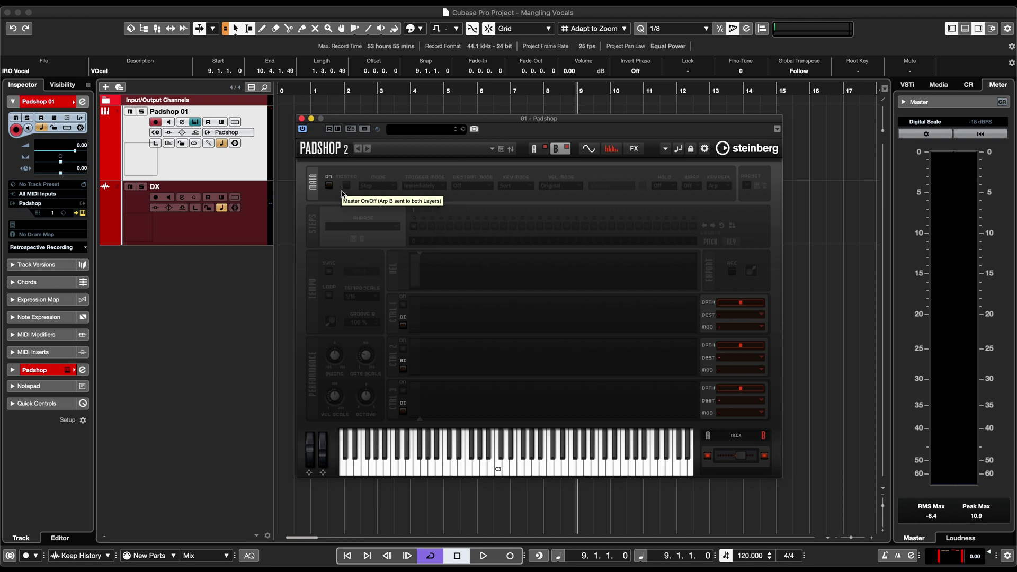
click(329, 185)
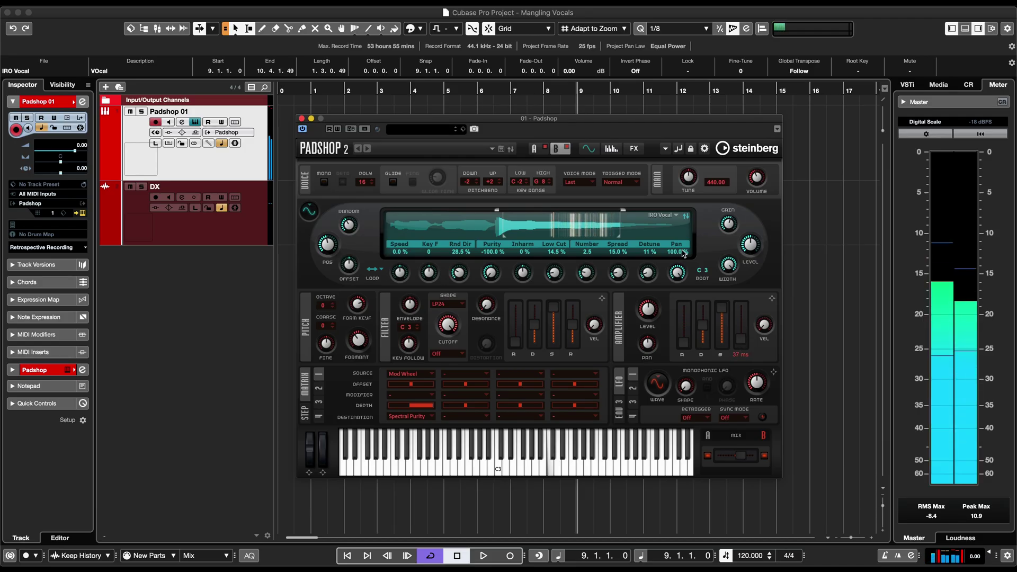
Select layer A and bring its Amplifier envelope release down to 63 ms.
click(549, 151)
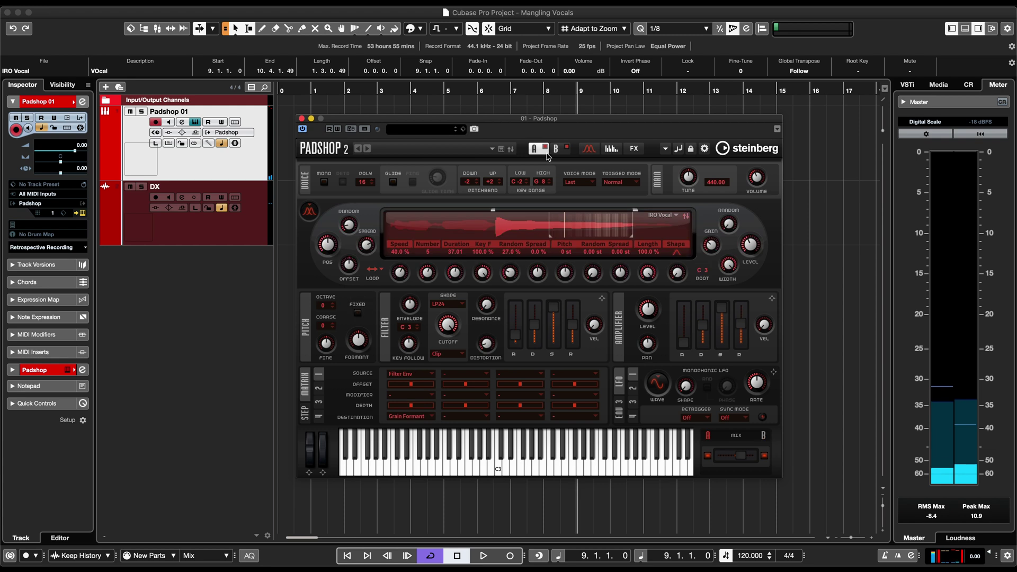
drag(744, 345, 745, 349)
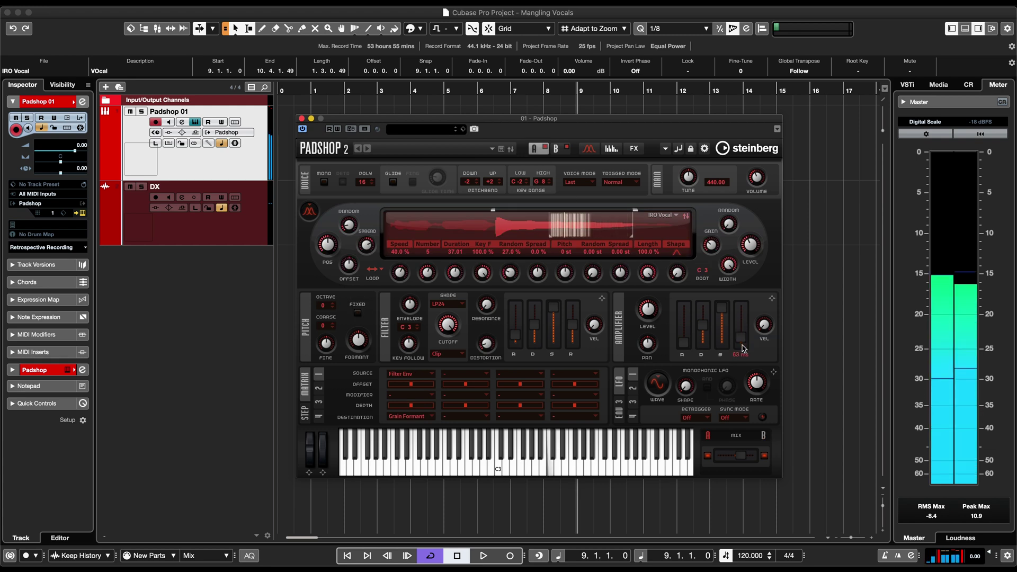